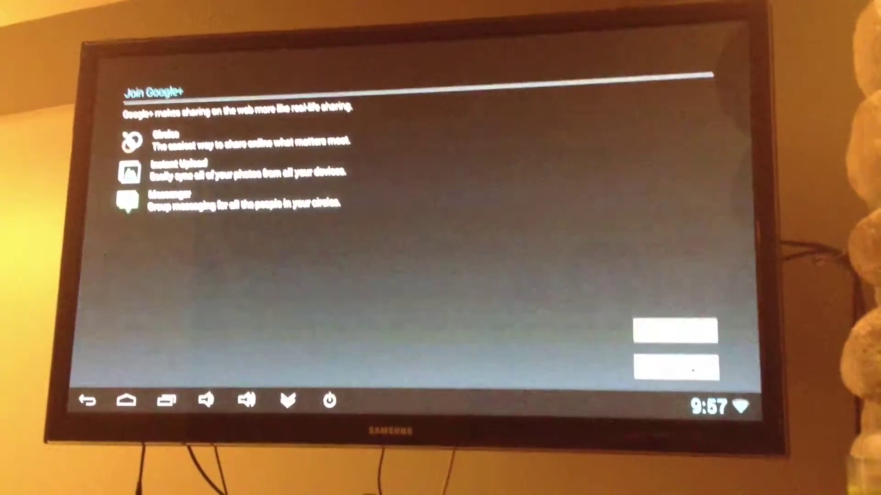
- Skip the Join Google+ invitation to reach the Settings Wi-Fi list
click(693, 369)
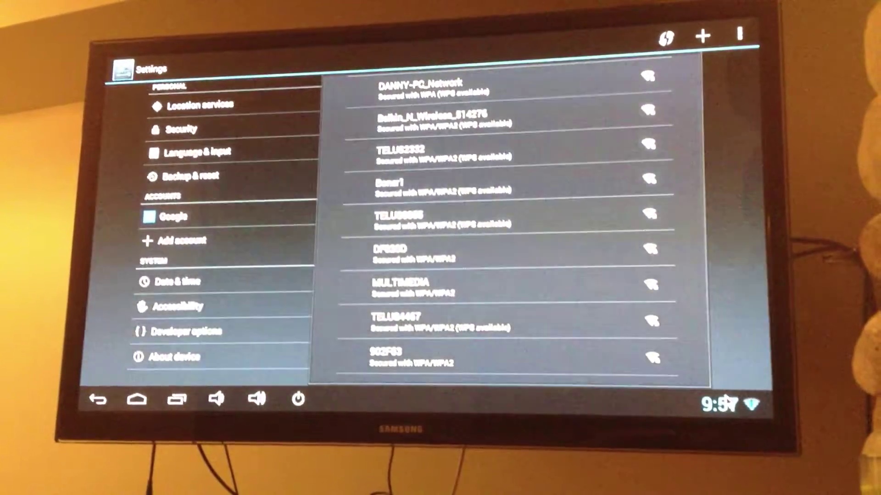
- Open and close the notification panel, then return to the red home screen
click(725, 400)
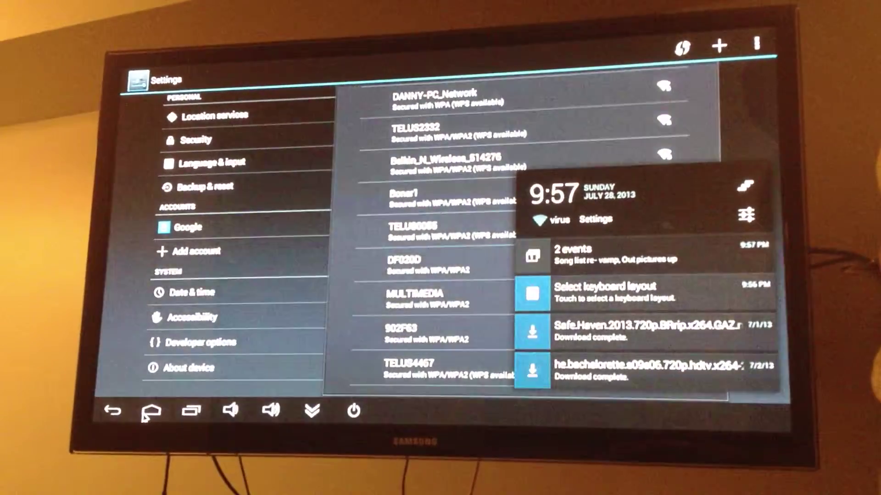
click(145, 413)
click(149, 410)
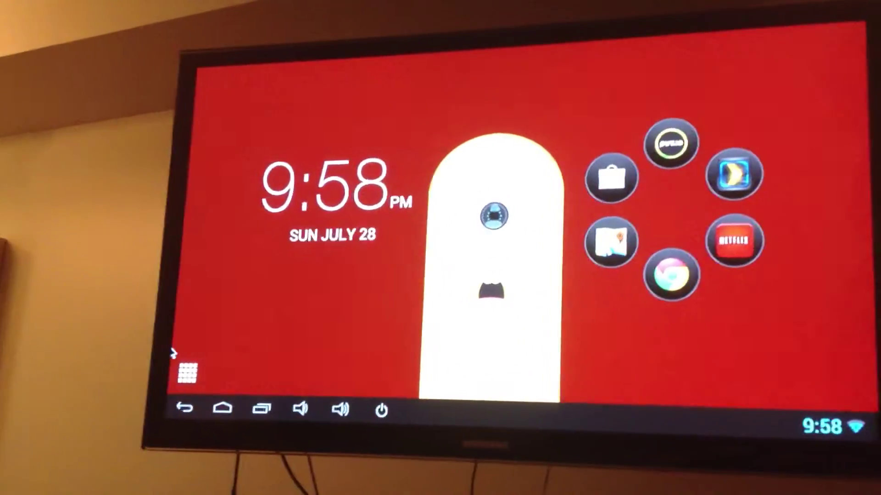
click(186, 369)
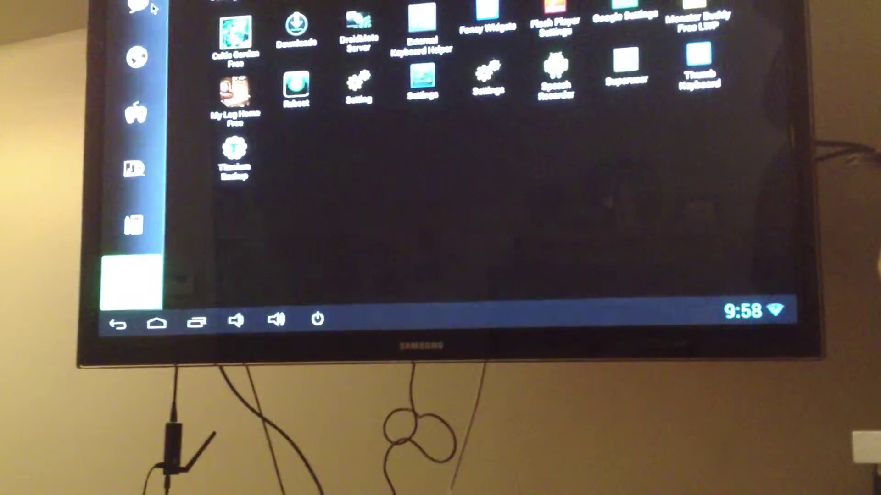
click(134, 3)
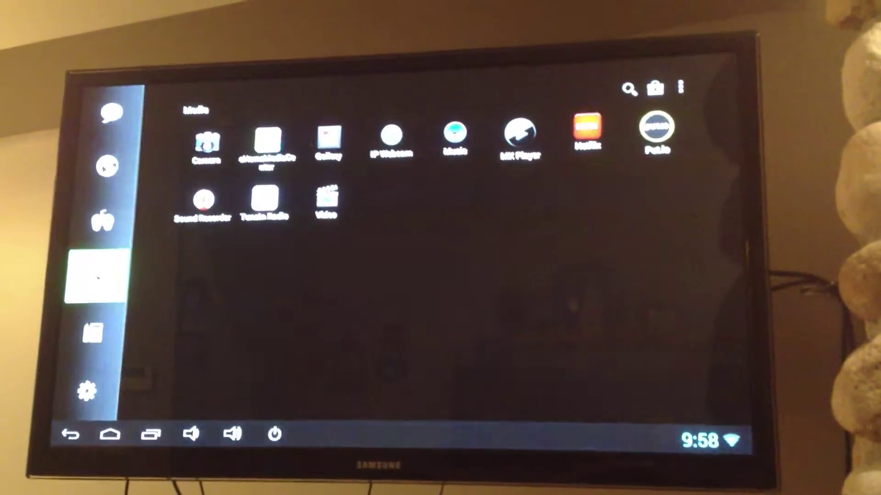
click(102, 330)
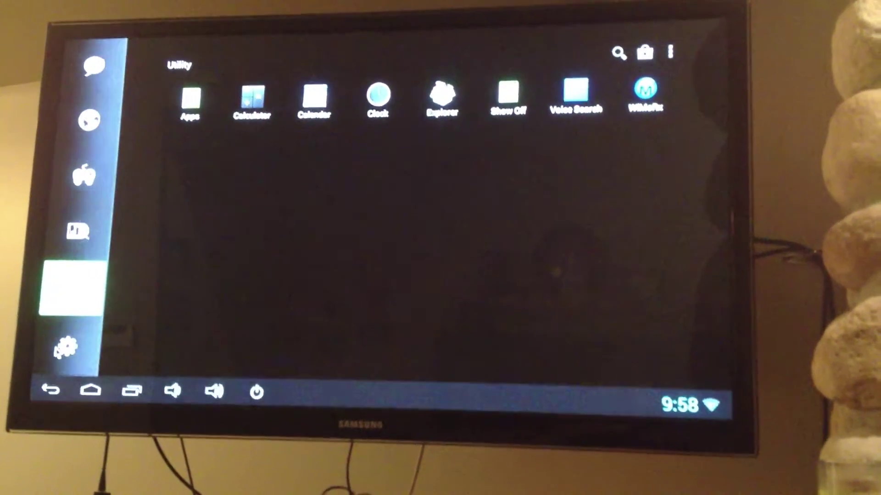
click(65, 346)
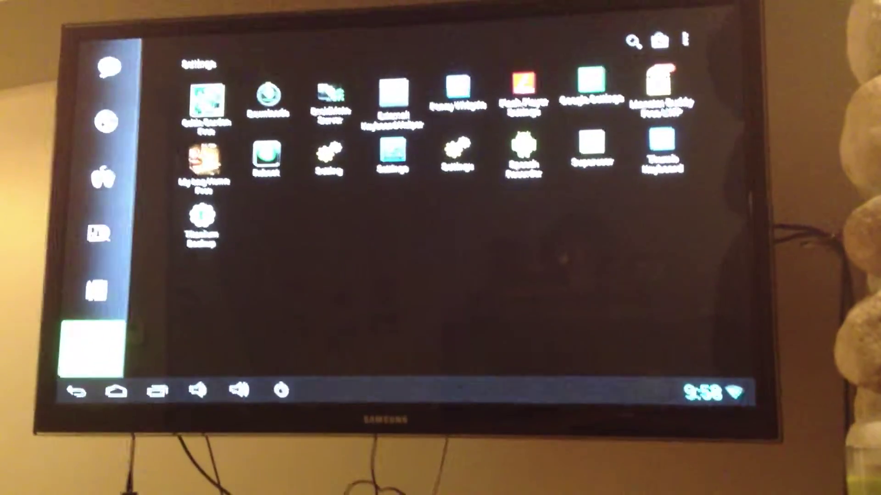
key(Escape)
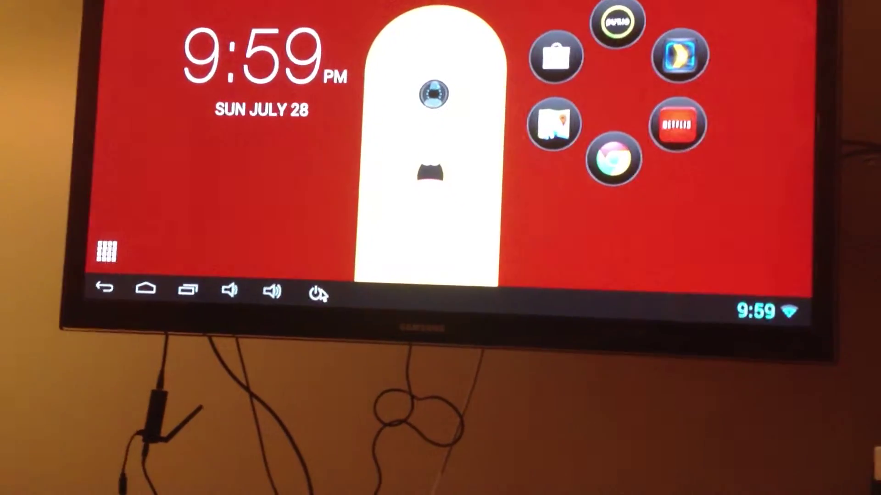
click(315, 289)
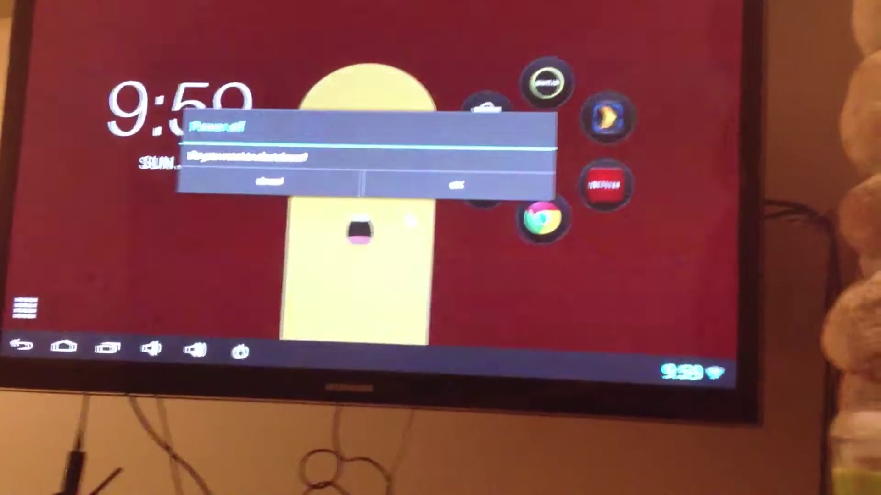
click(432, 240)
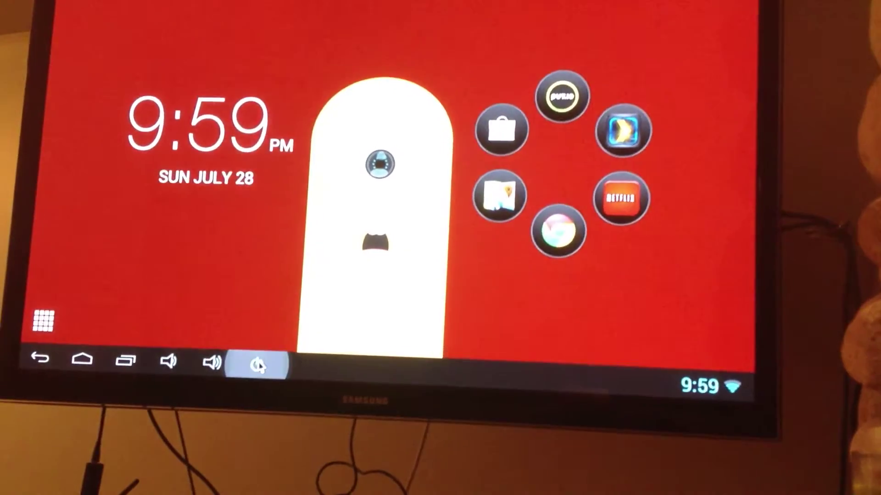
click(257, 363)
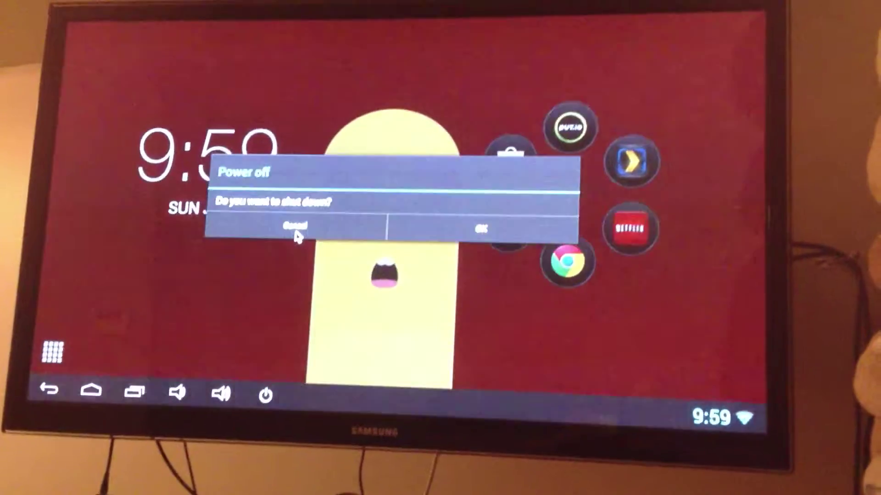
click(300, 206)
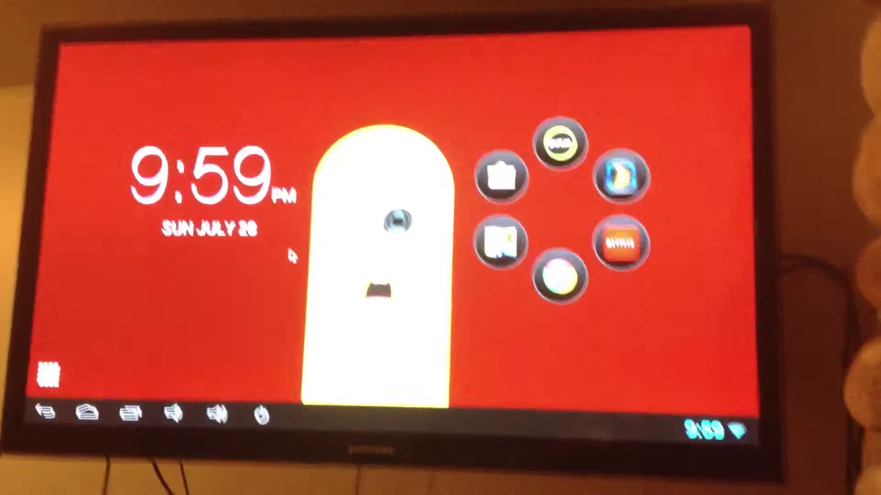